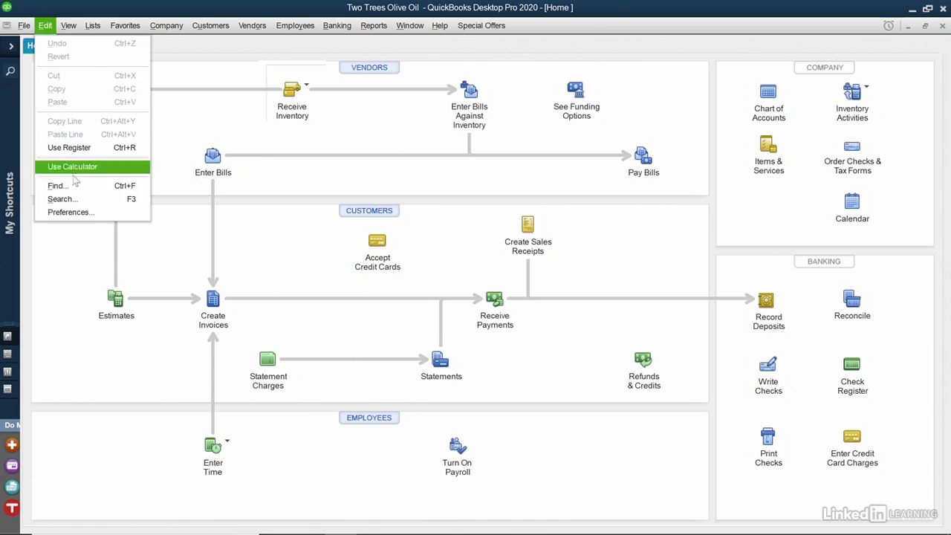
Turn on charging sales tax in the company's Sales Tax preferences.
left_click(68, 213)
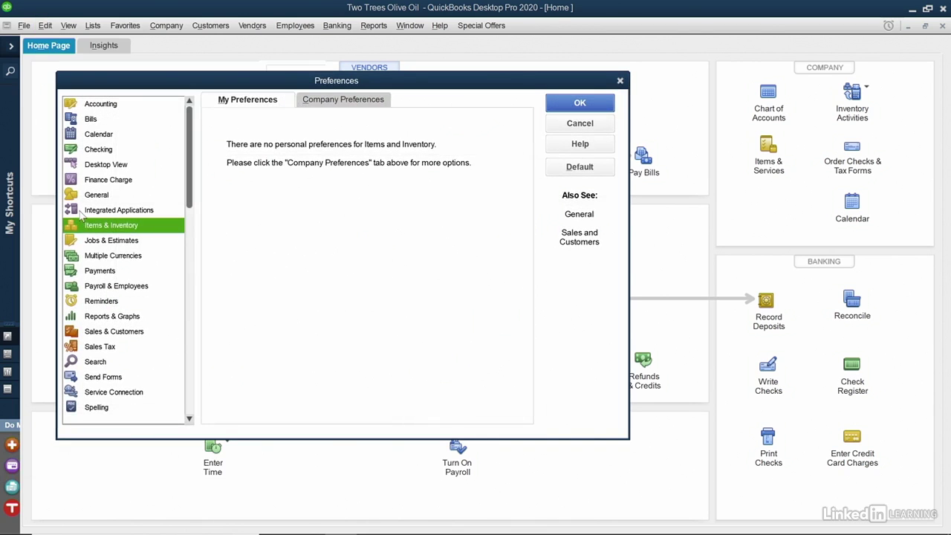
left_click(93, 349)
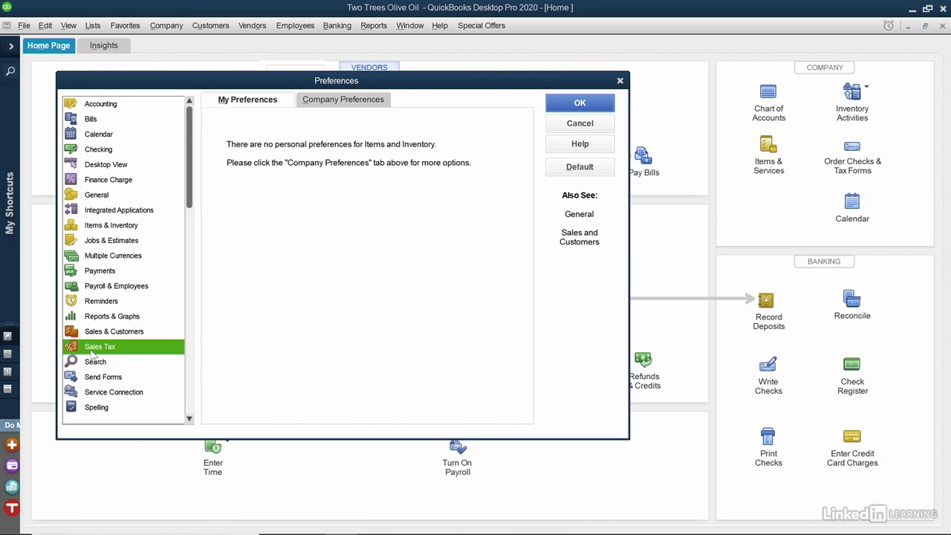
left_click(321, 101)
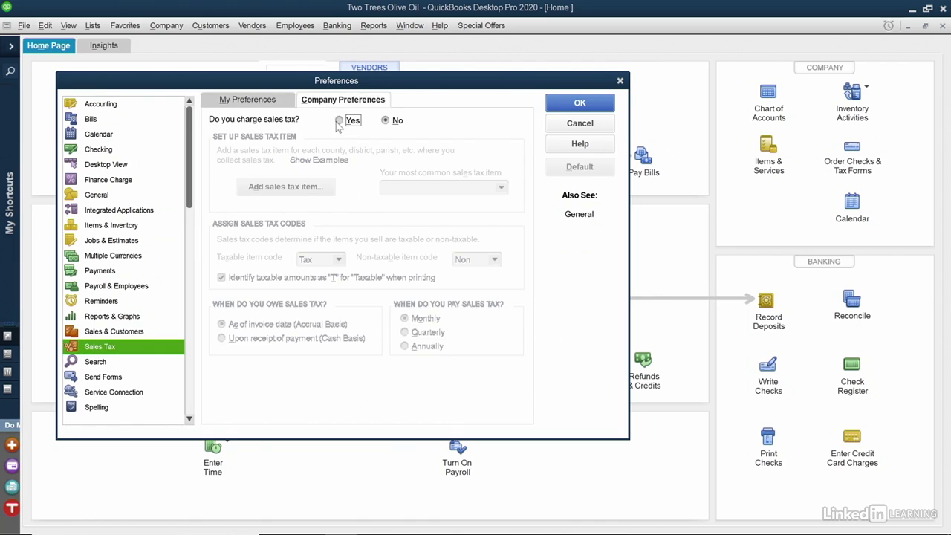
left_click(339, 121)
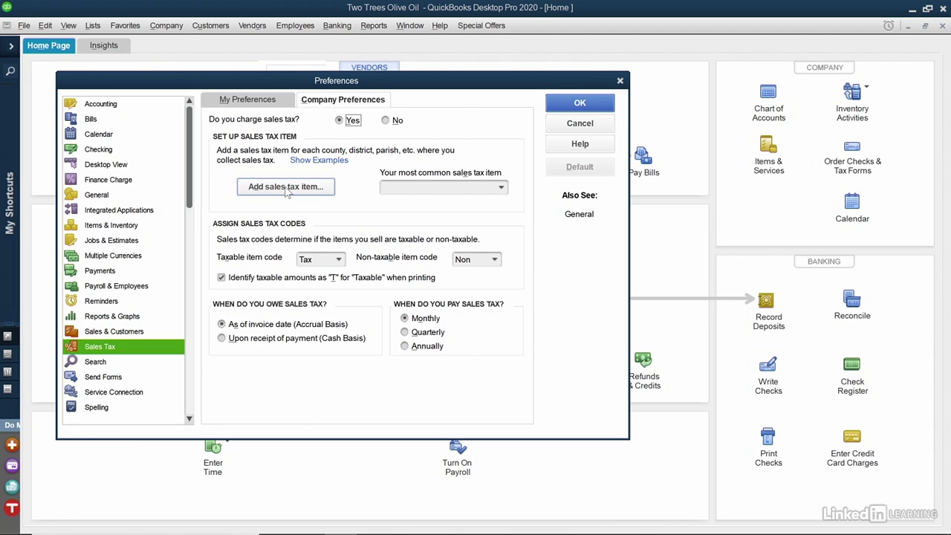
Start a new sales tax item named "RI State Sales Tax" with the description "Sales Tax" and an 8% tax rate.
left_click(287, 189)
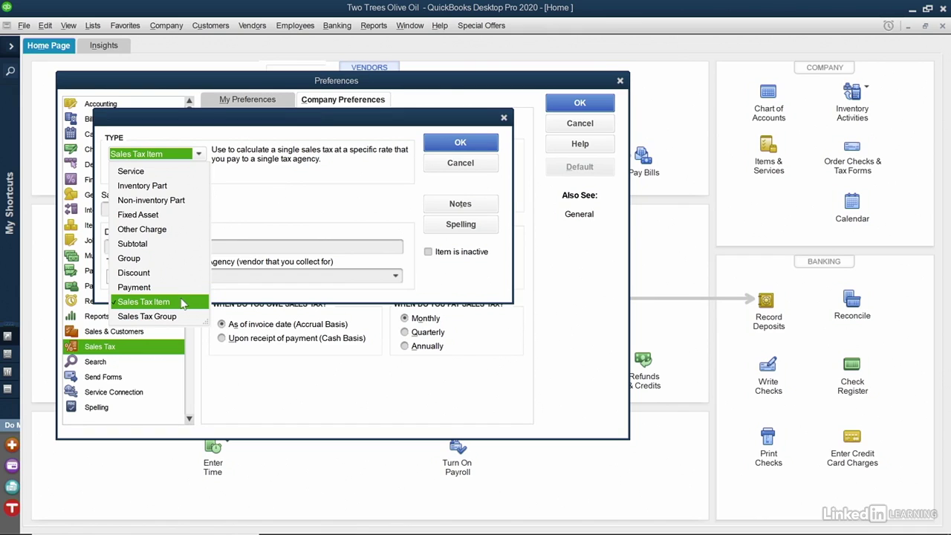
left_click(183, 302)
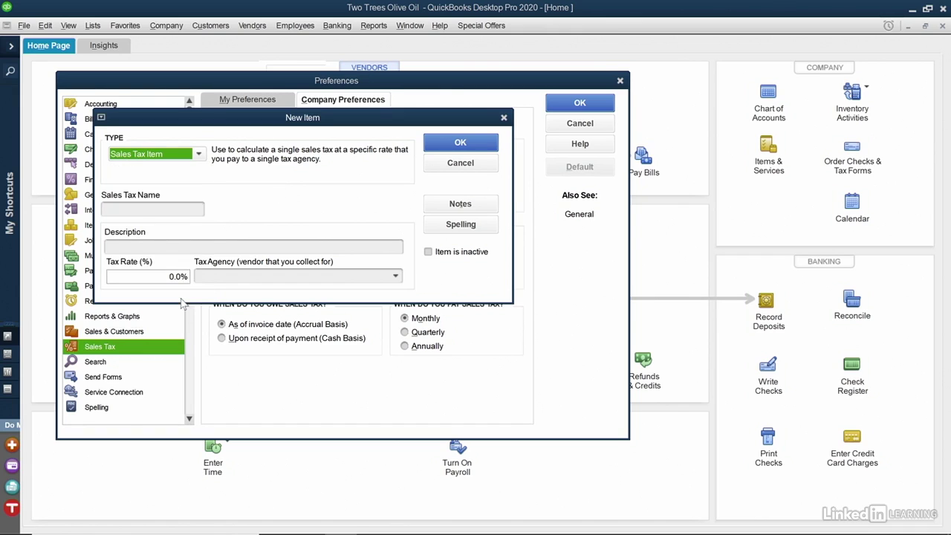
left_click(166, 209)
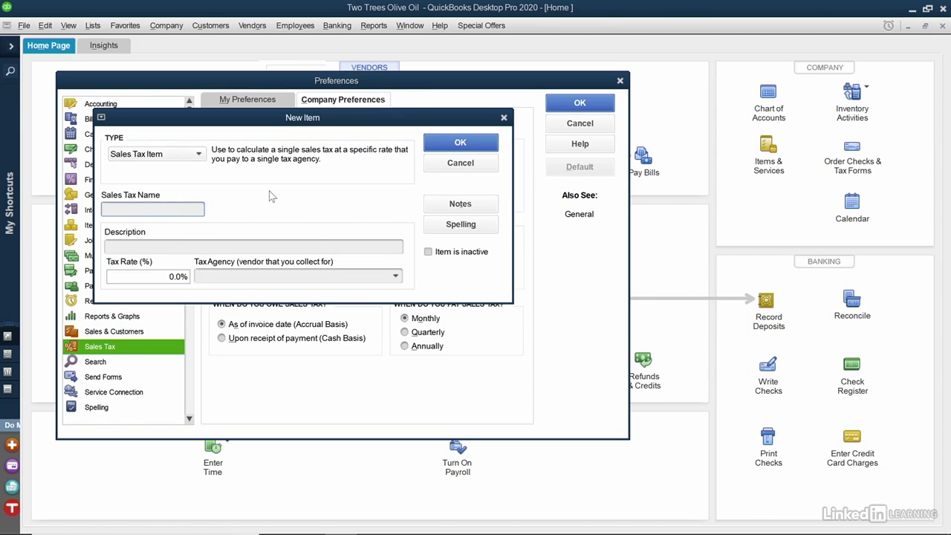
type("RI State Sales Tax")
left_click(247, 243)
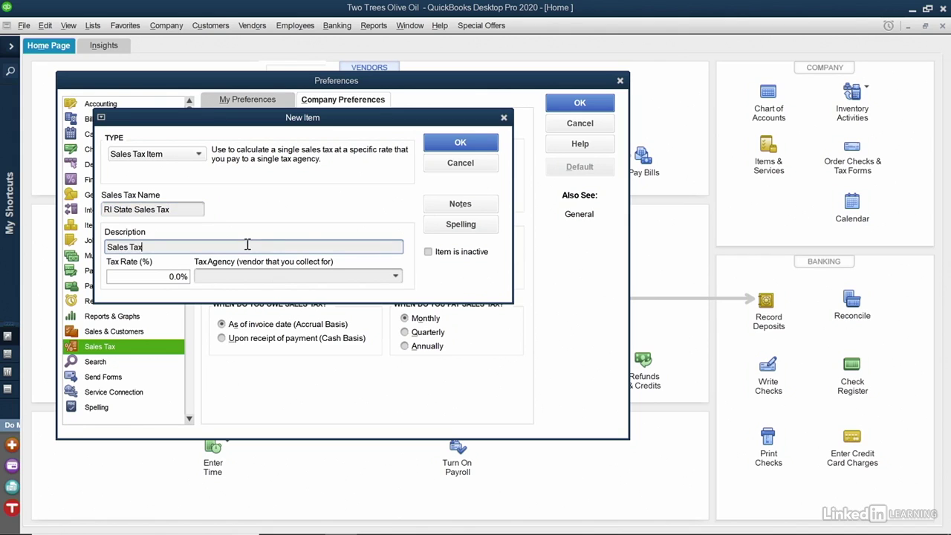
left_click(165, 279)
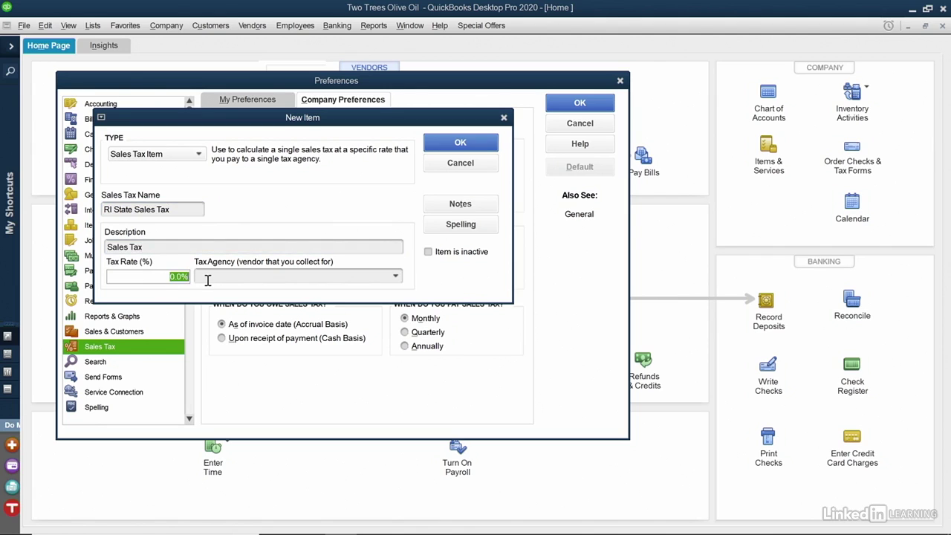
type("8")
Assign "RI State Sales Tax Agency" as the state item's tax agency, quick-adding it as a vendor, and save the item.
left_click(216, 277)
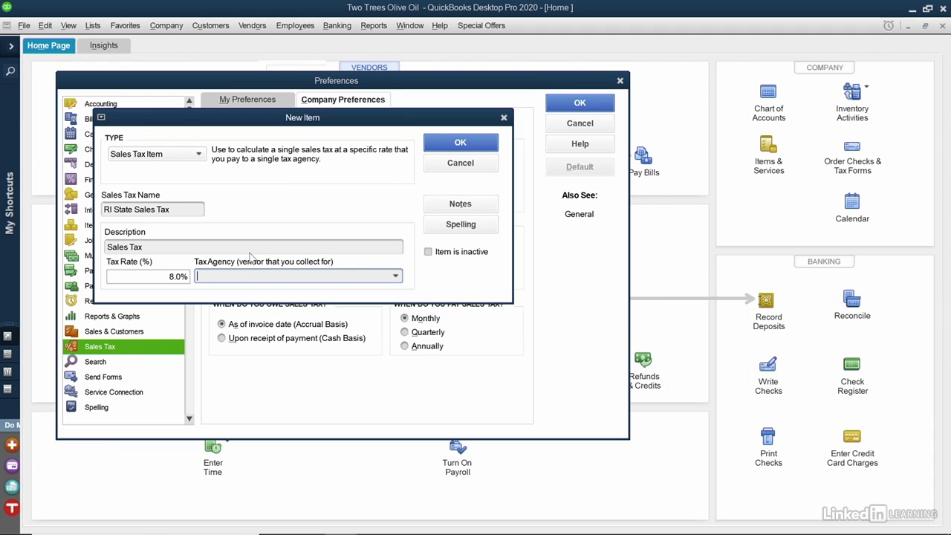
type("RI State Sales Tax Agency")
key("Tab")
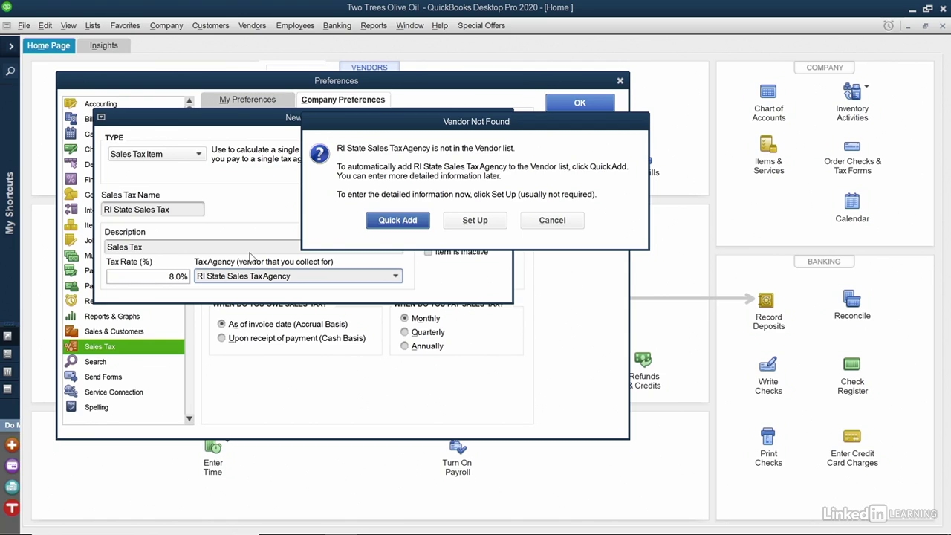
left_click(398, 221)
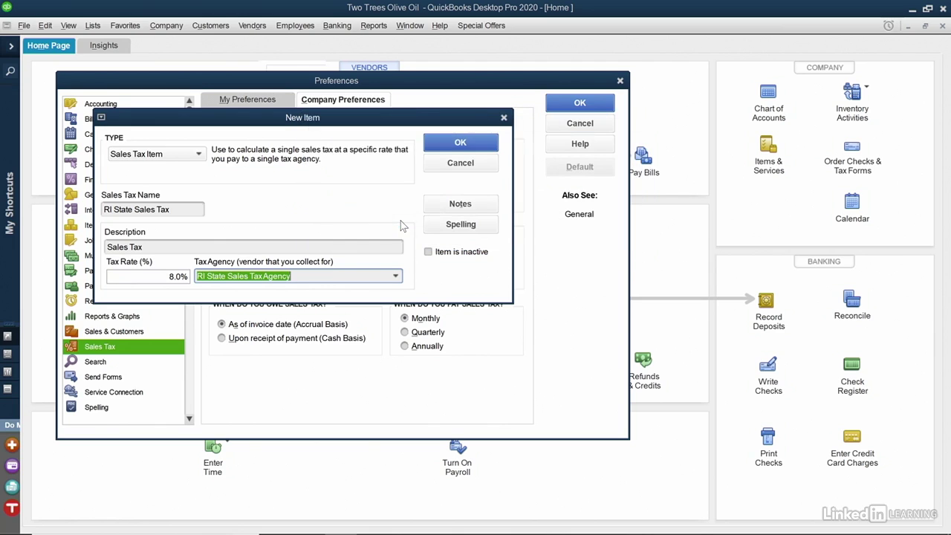
left_click(462, 143)
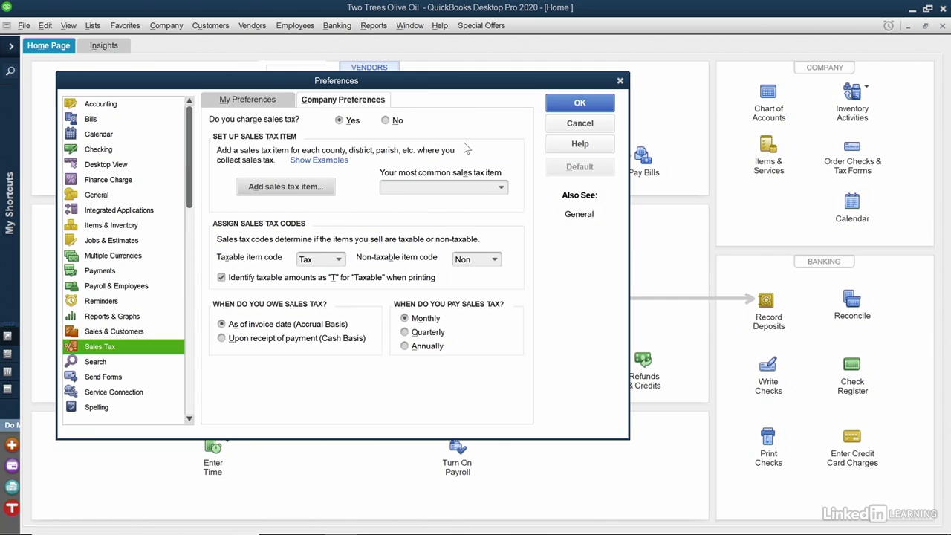
Start another sales tax item named "Providence City Tax" with the description "Sales Tax" and a 3% tax rate.
left_click(316, 187)
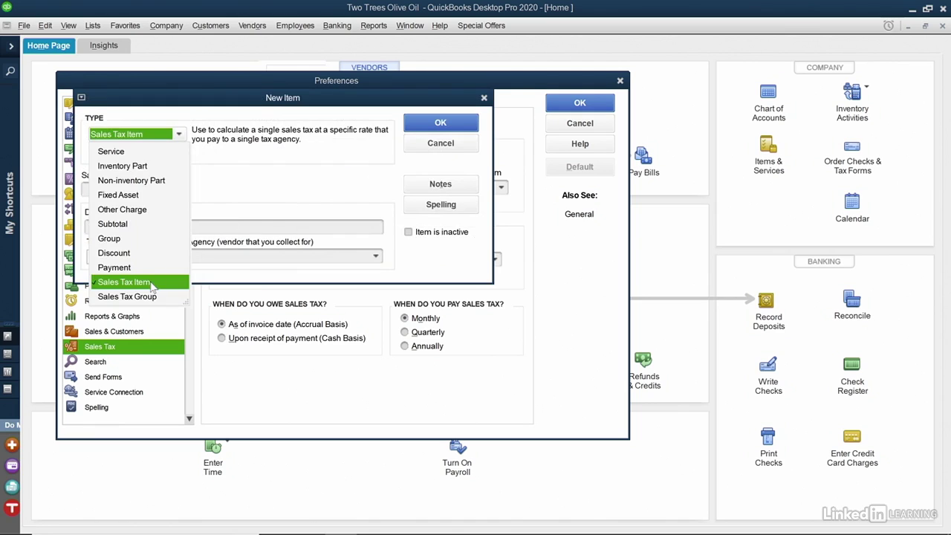
left_click(151, 285)
left_click(152, 190)
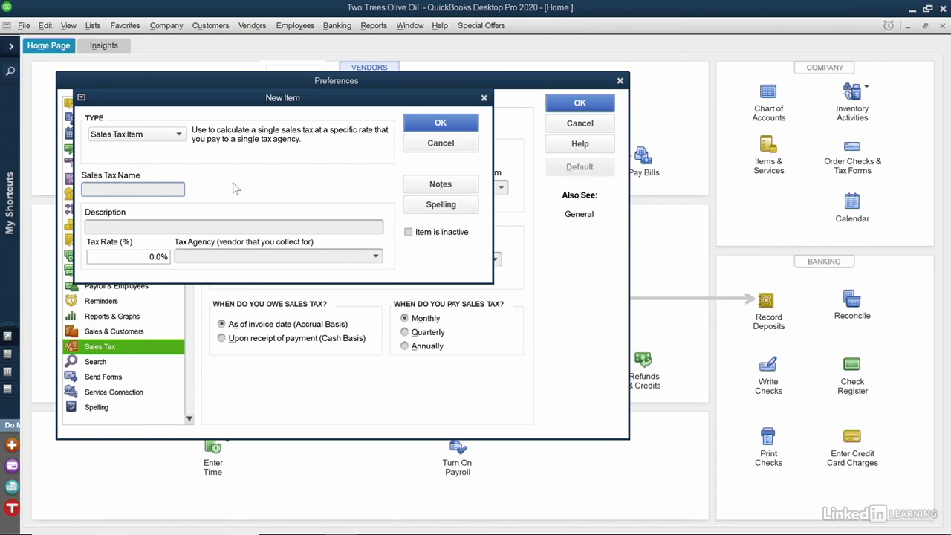
type("Providence City Tax")
left_click(153, 255)
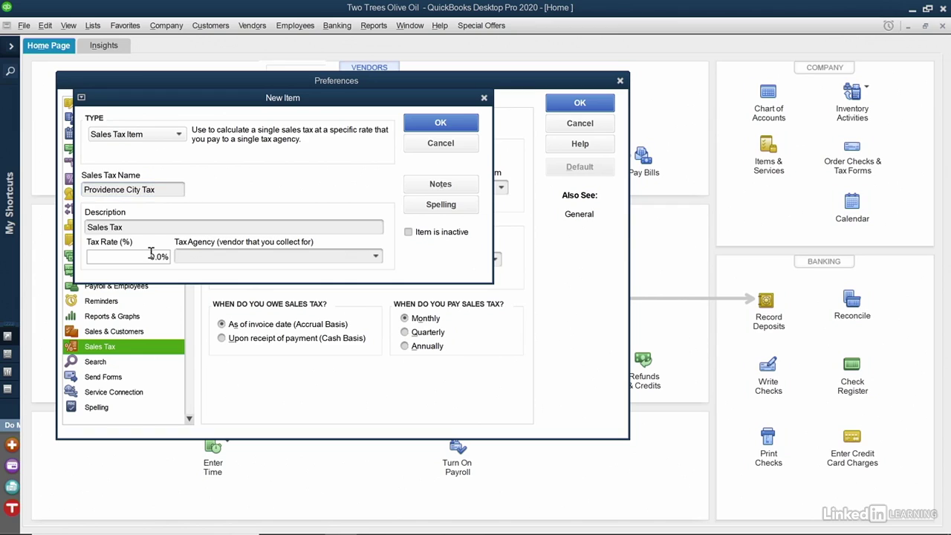
type("3")
Assign "Providence Tax Department" as the city item's tax agency, quick-adding it as a vendor, and save the item.
left_click(209, 253)
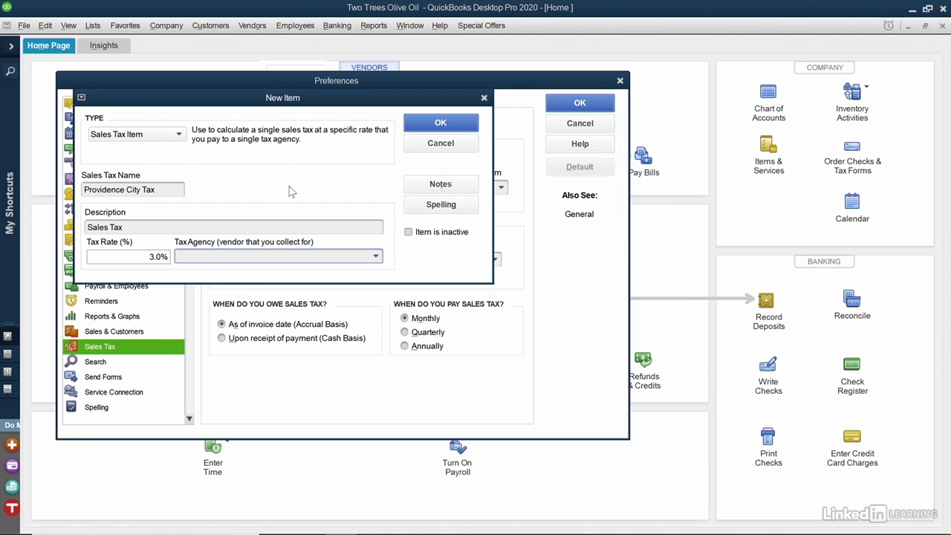
type("Providence Tax Department")
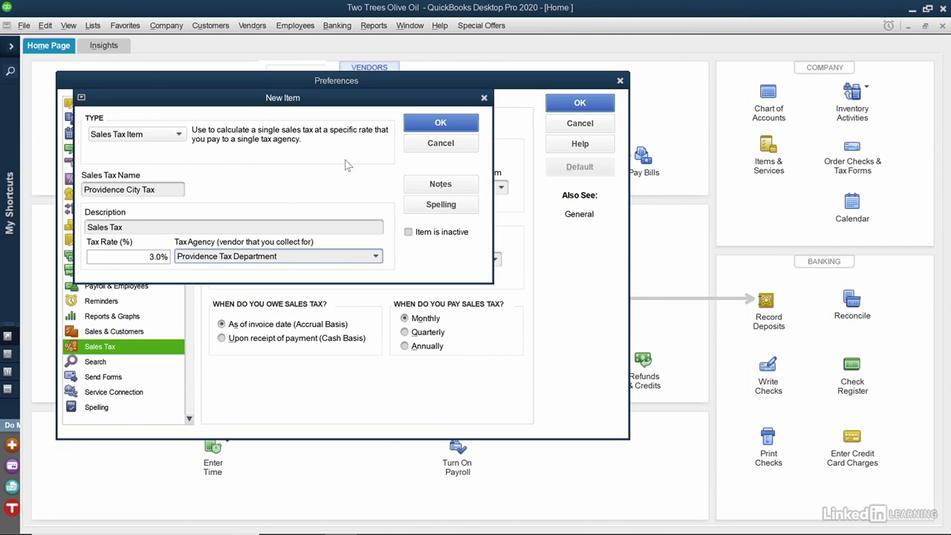
left_click(441, 124)
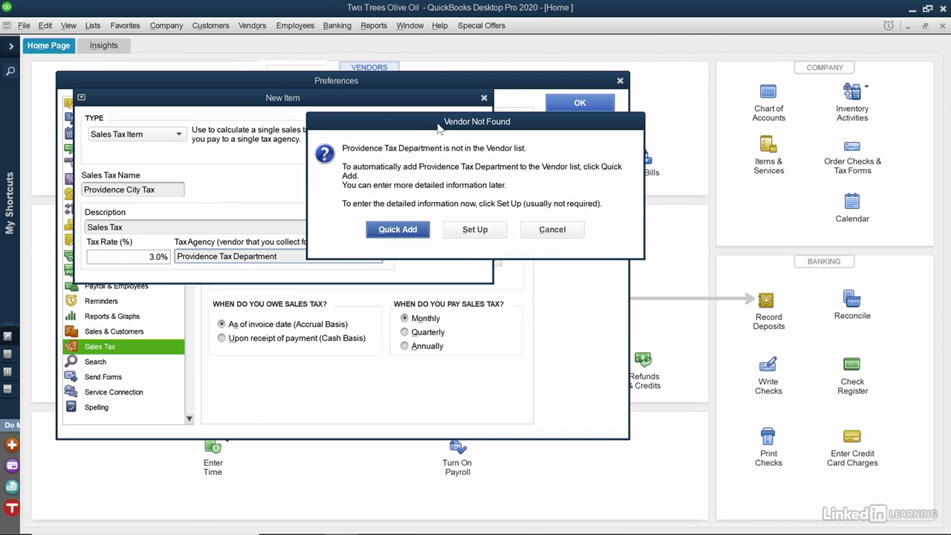
left_click(387, 229)
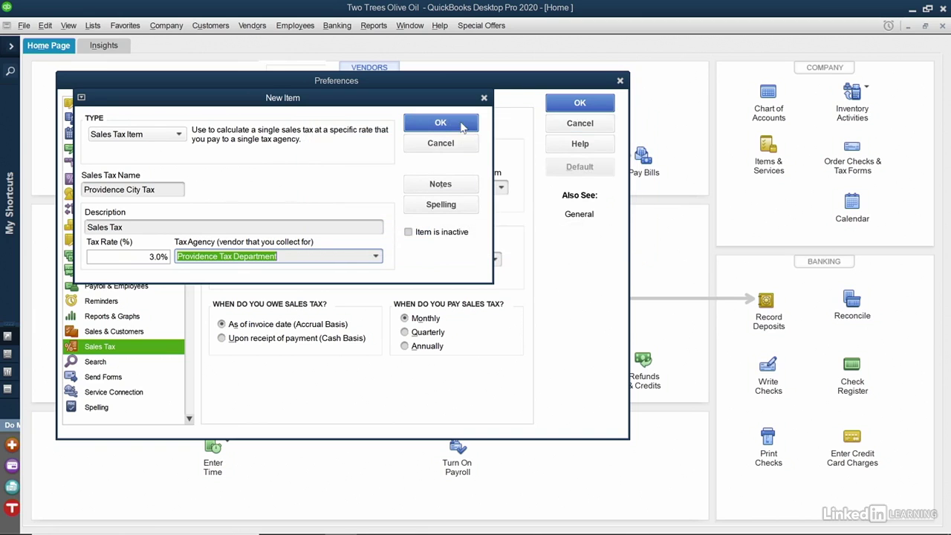
left_click(438, 123)
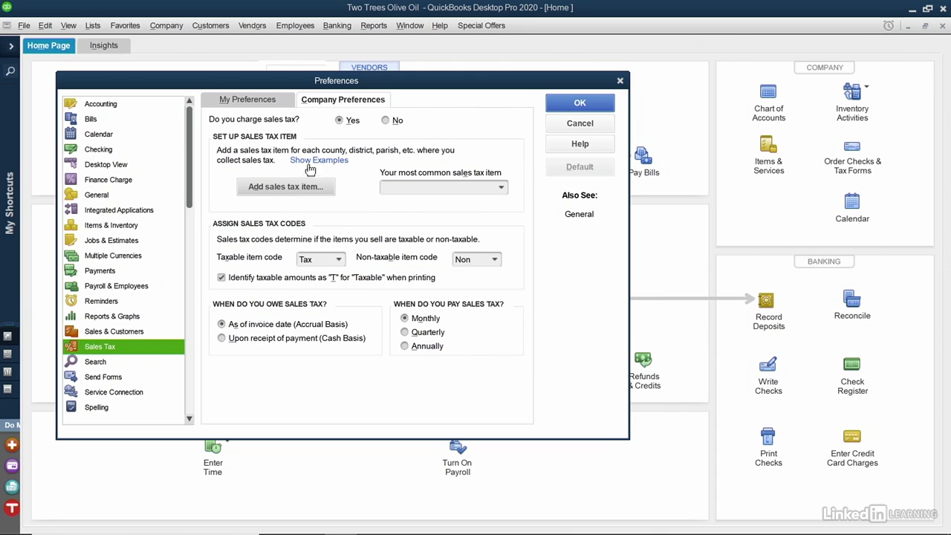
Start a new Sales Tax Group item named "Rhode Island Group Tax" with the description "Sales Tax".
left_click(288, 189)
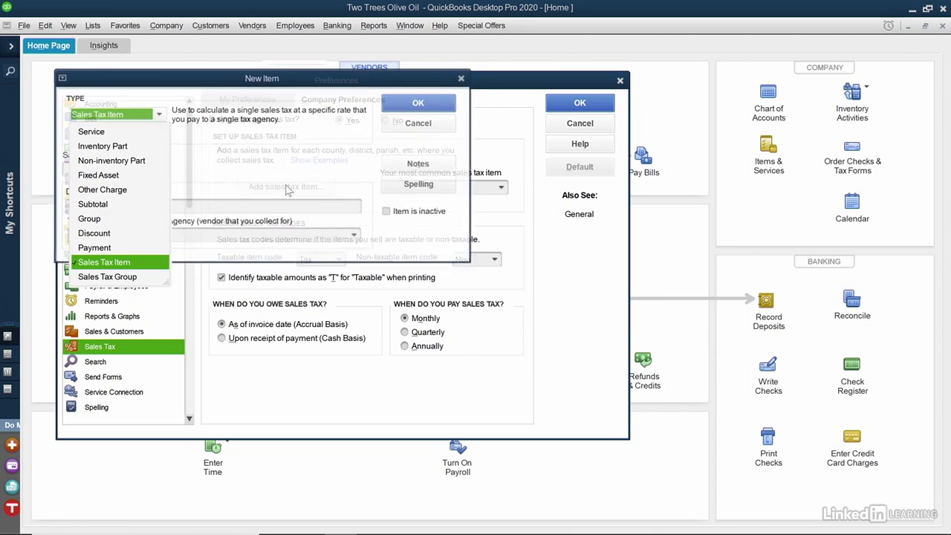
left_click(128, 279)
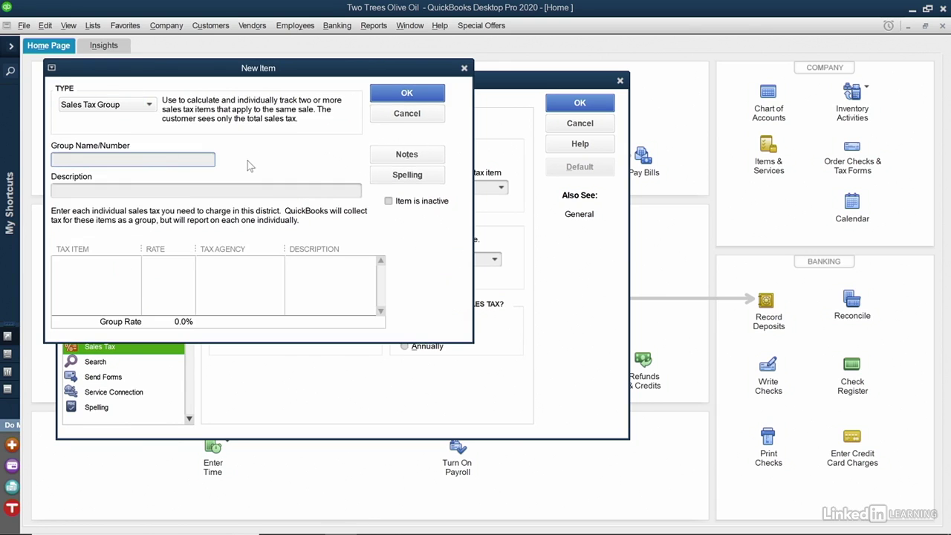
type("Rhode Island Group Tax")
left_click(246, 189)
type("Sales Tax")
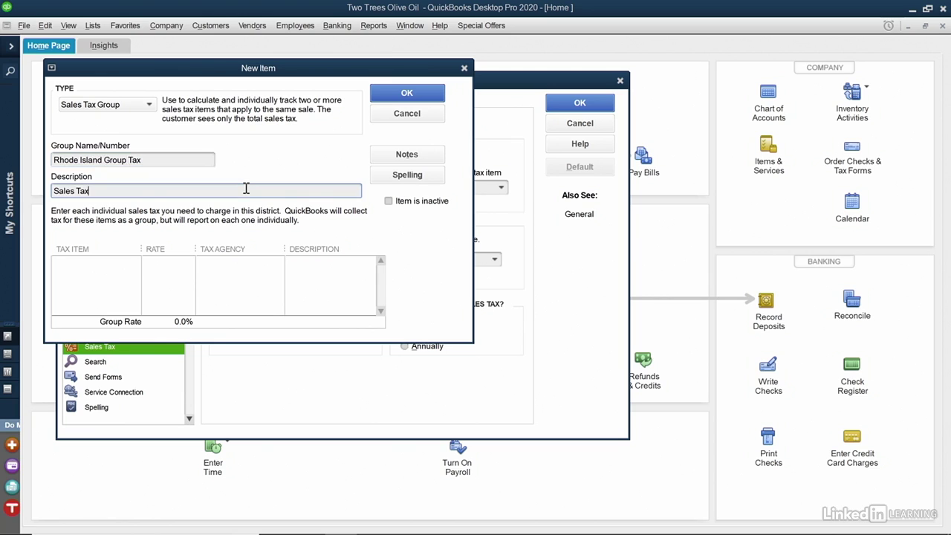
Add Providence City Tax and RI State Sales Tax to the tax group and save it.
left_click(92, 260)
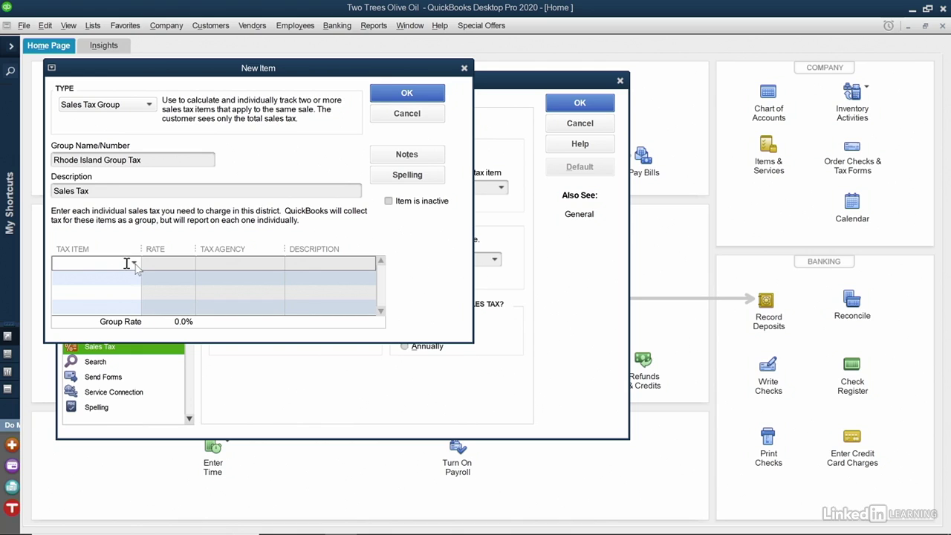
left_click(134, 264)
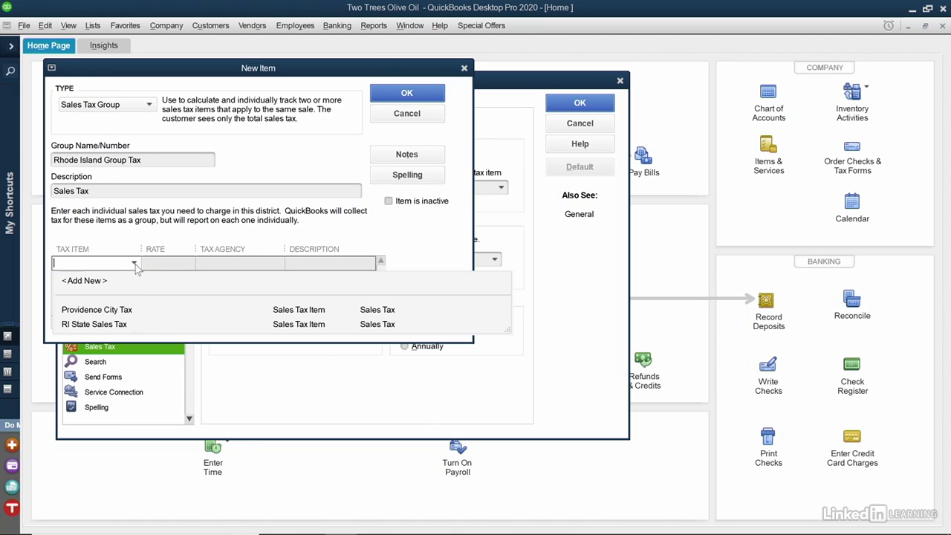
left_click(125, 312)
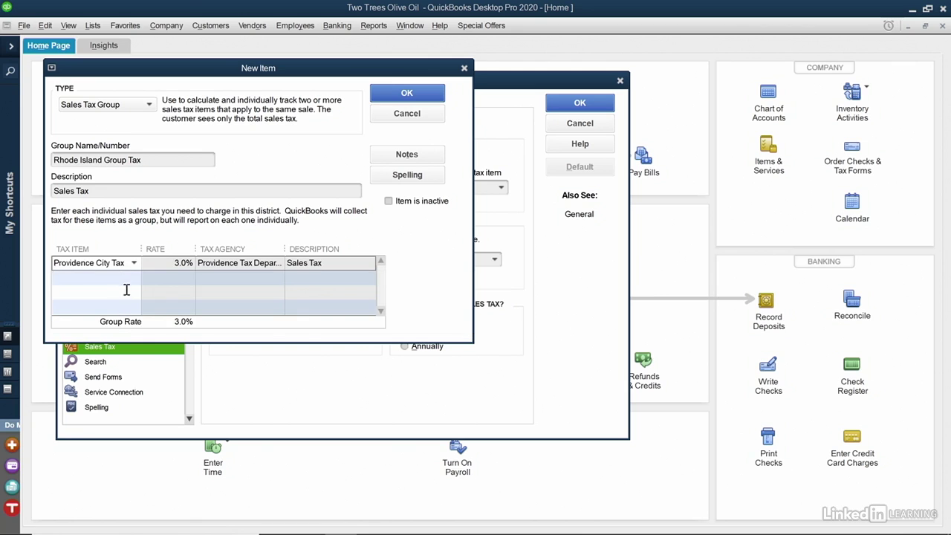
left_click(134, 279)
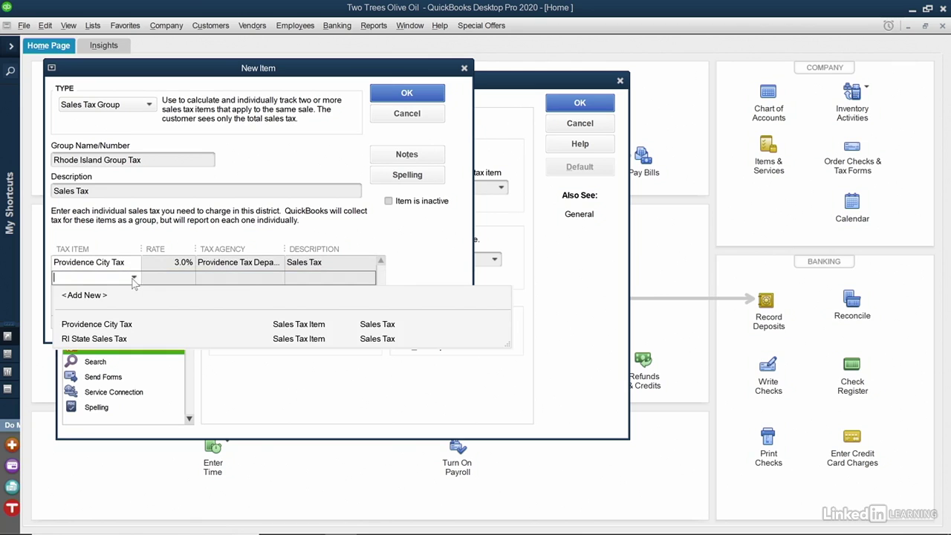
left_click(123, 336)
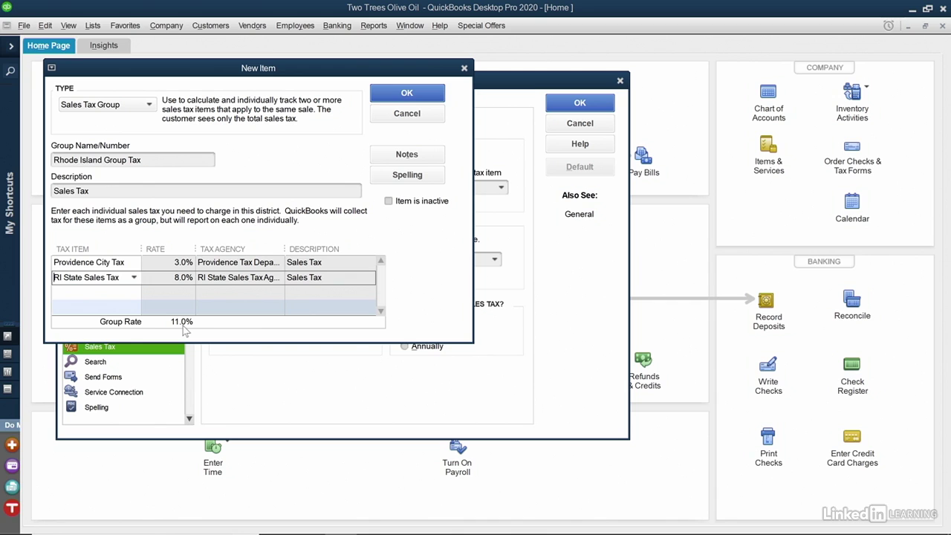
left_click(404, 93)
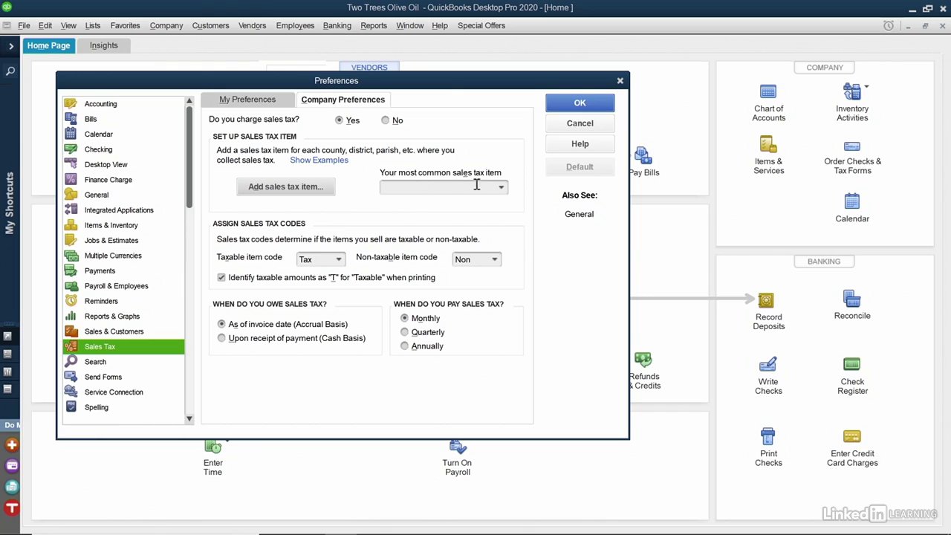
Set RI State Sales Tax as the most common sales tax item and the sales tax payment frequency to Quarterly.
left_click(506, 189)
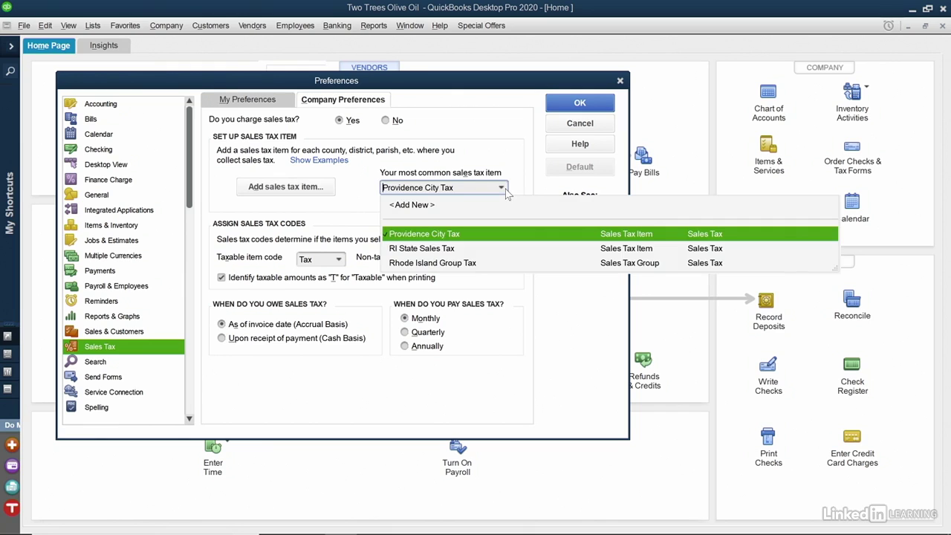
left_click(466, 249)
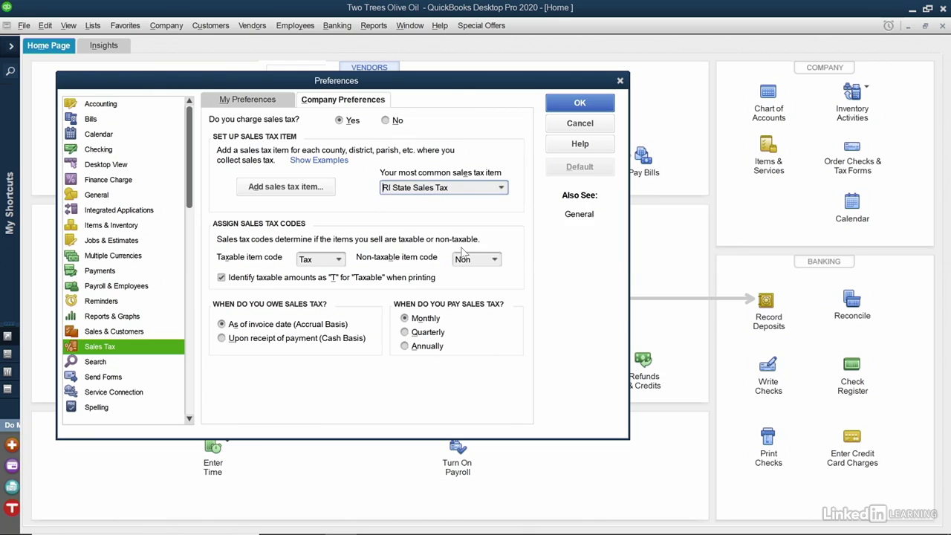
left_click(424, 334)
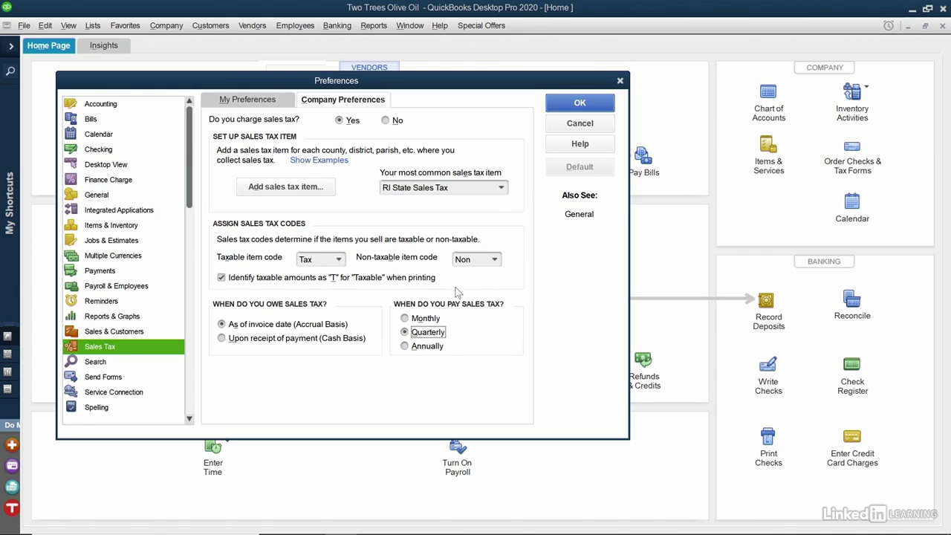
Save the sales tax preferences, making all existing customers and all non-inventory and inventory parts taxable, and allow open windows to close.
left_click(573, 99)
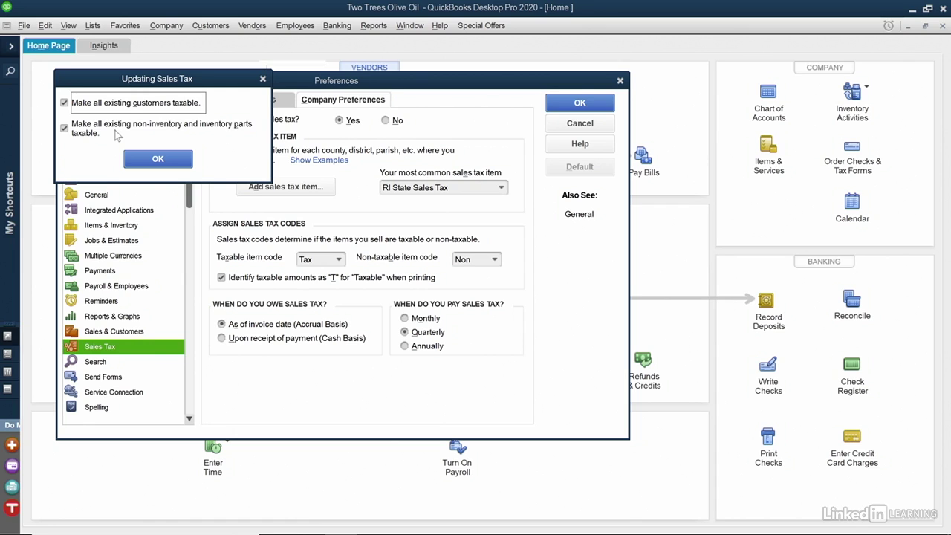
left_click(153, 158)
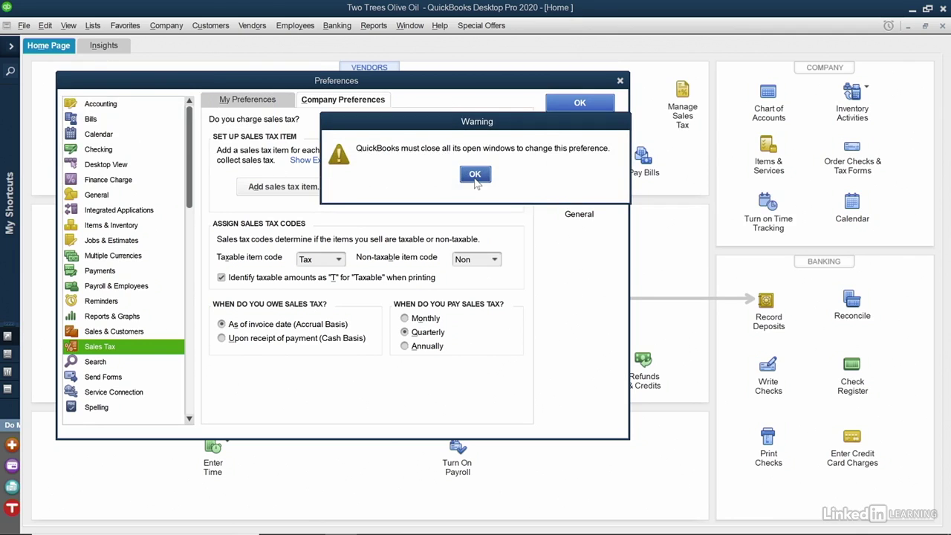
left_click(474, 176)
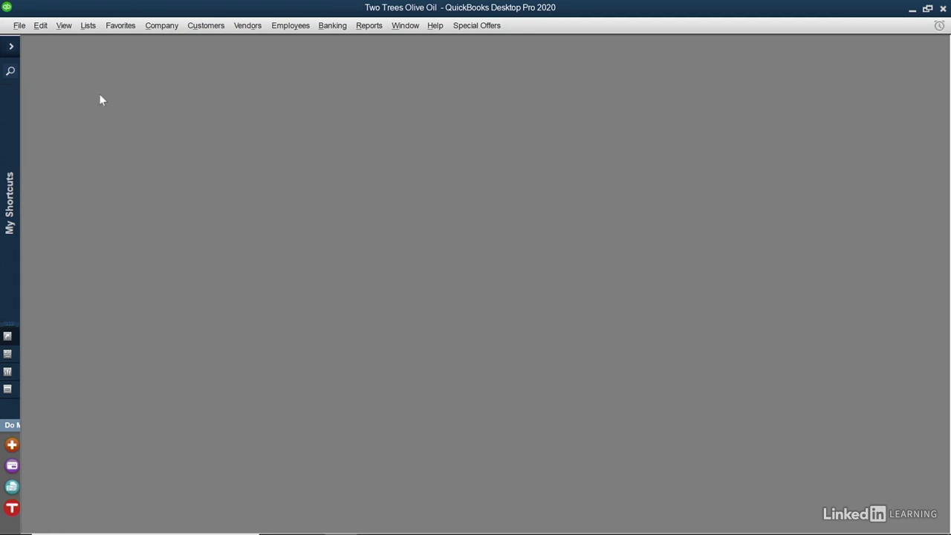
Reopen the Home page from the expanded shortcuts bar and collapse the bar again.
left_click(11, 46)
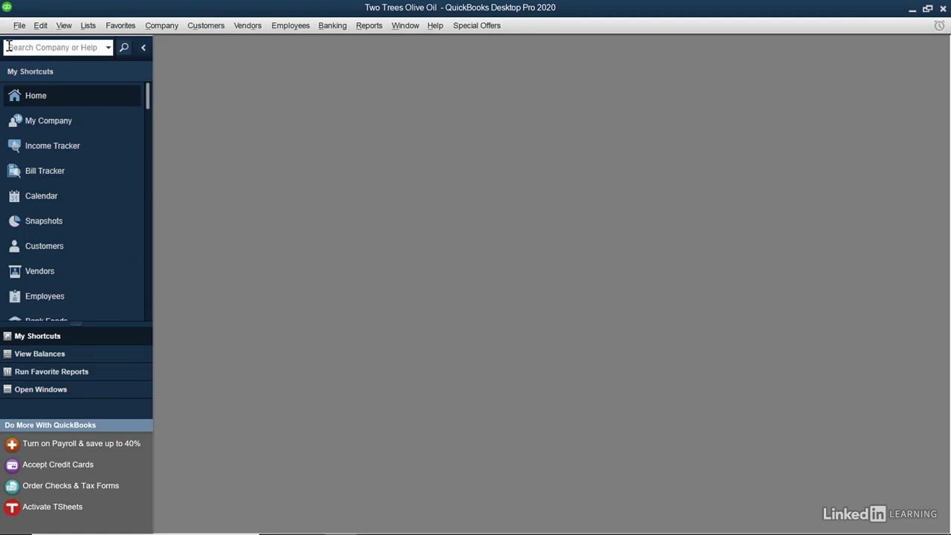
left_click(35, 96)
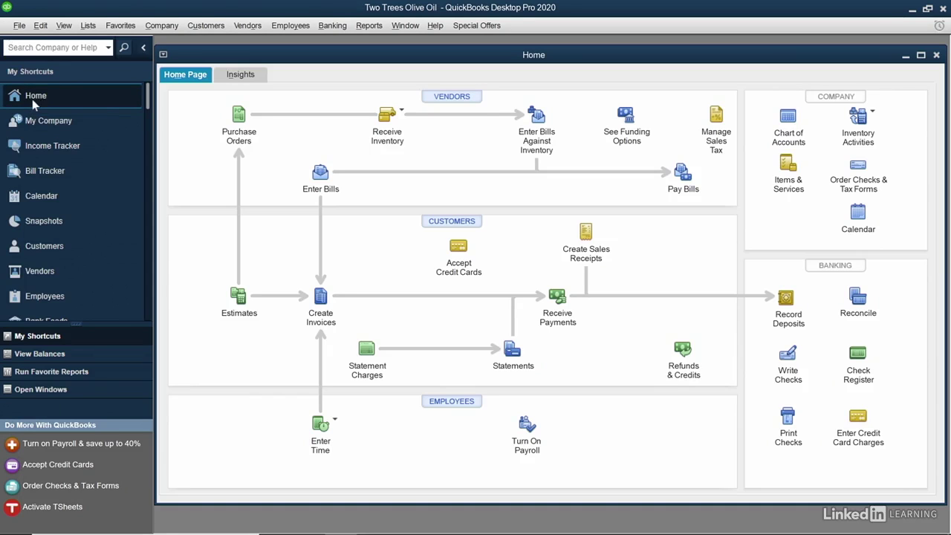
left_click(144, 47)
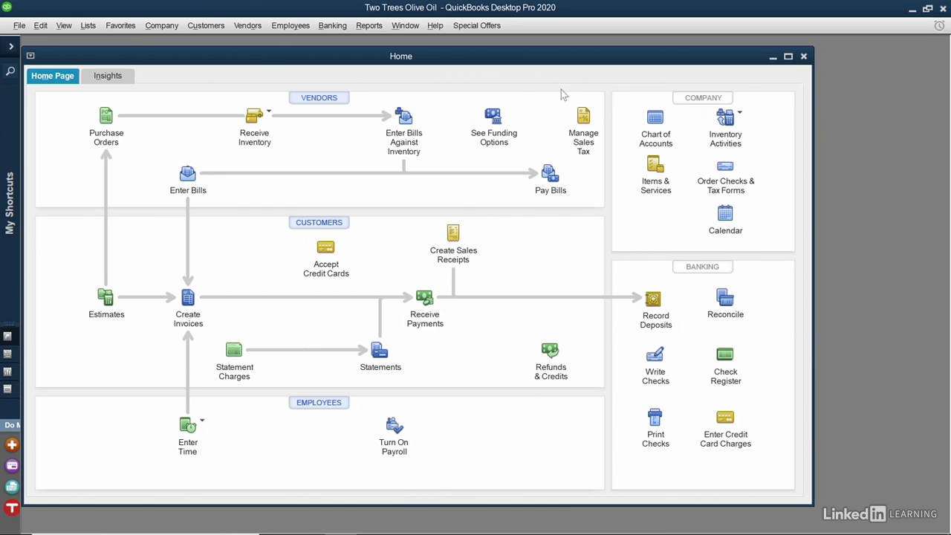
Examine the tax code choices of item EV008 in the maximized Item List, cancel the edit and close the list.
left_click(646, 180)
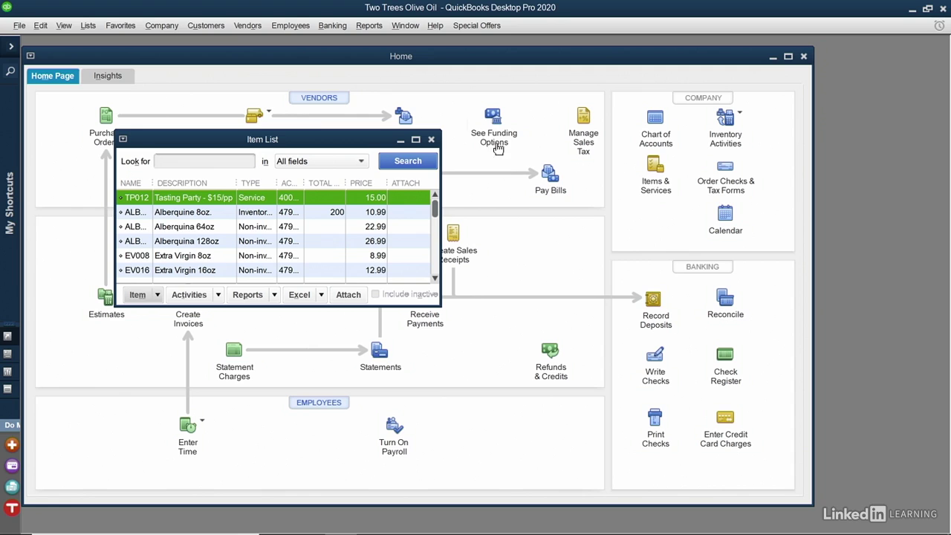
left_click(416, 140)
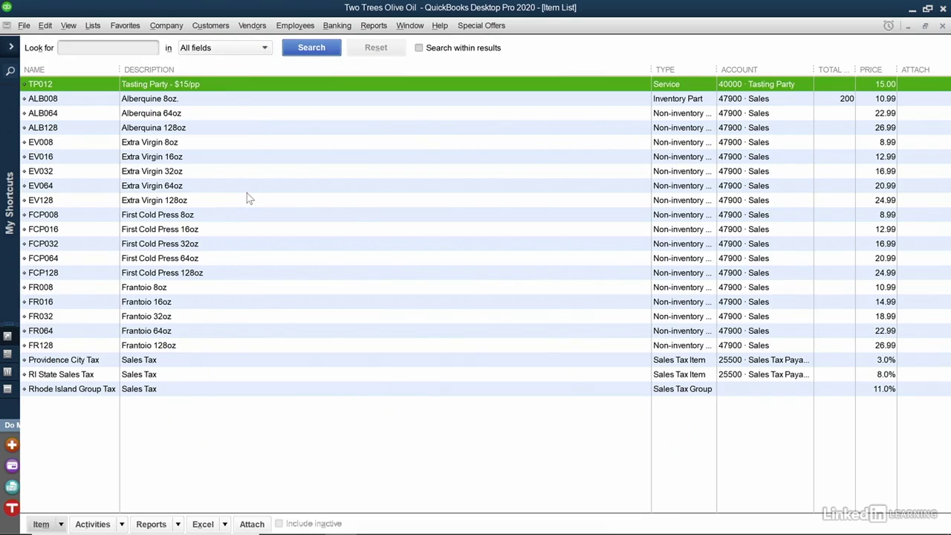
double_click(82, 146)
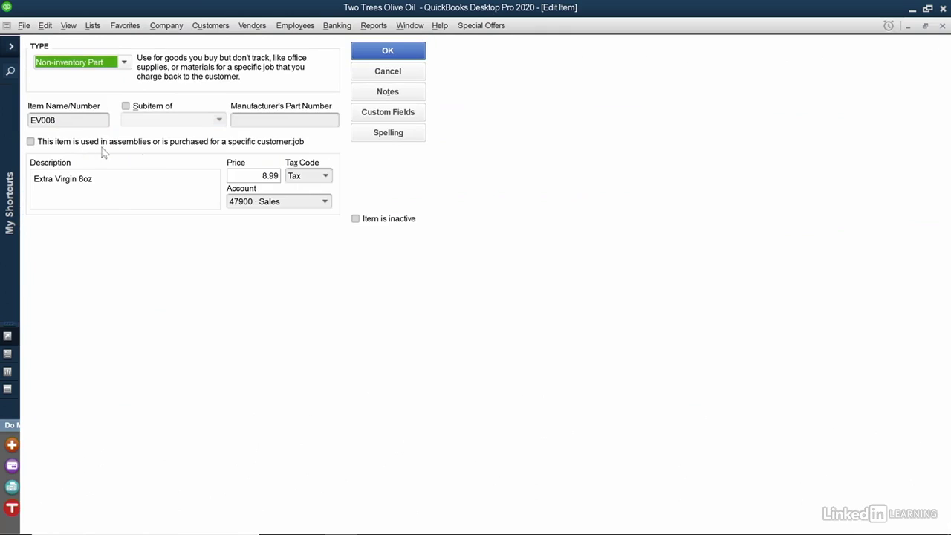
left_click(326, 177)
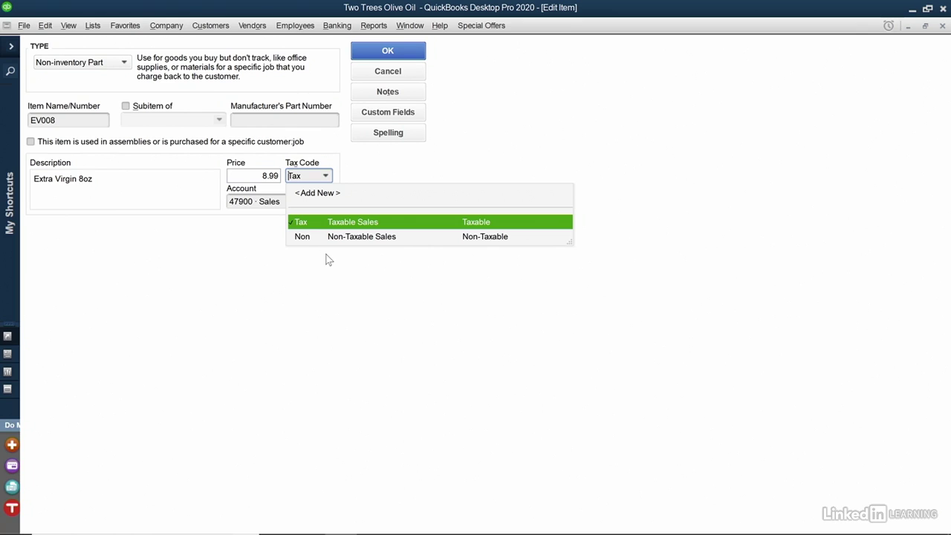
left_click(471, 217)
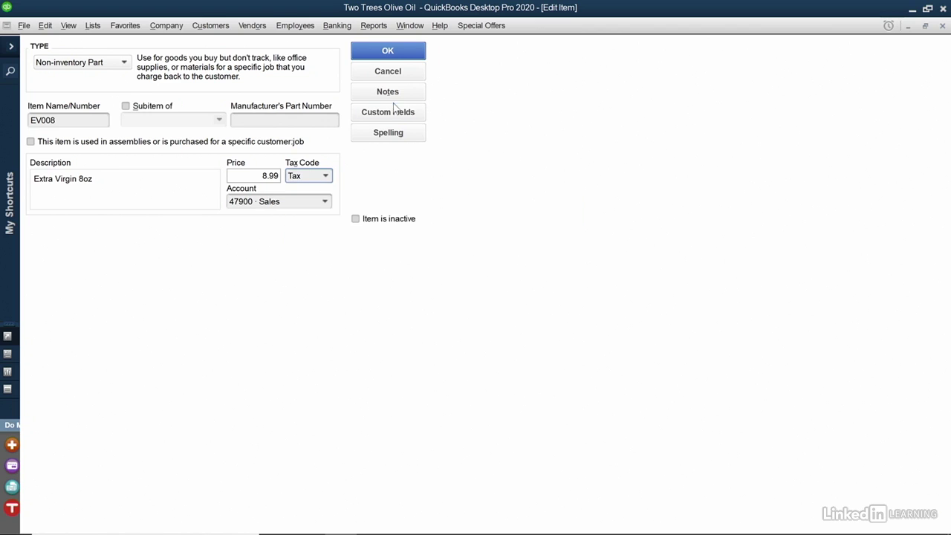
left_click(387, 73)
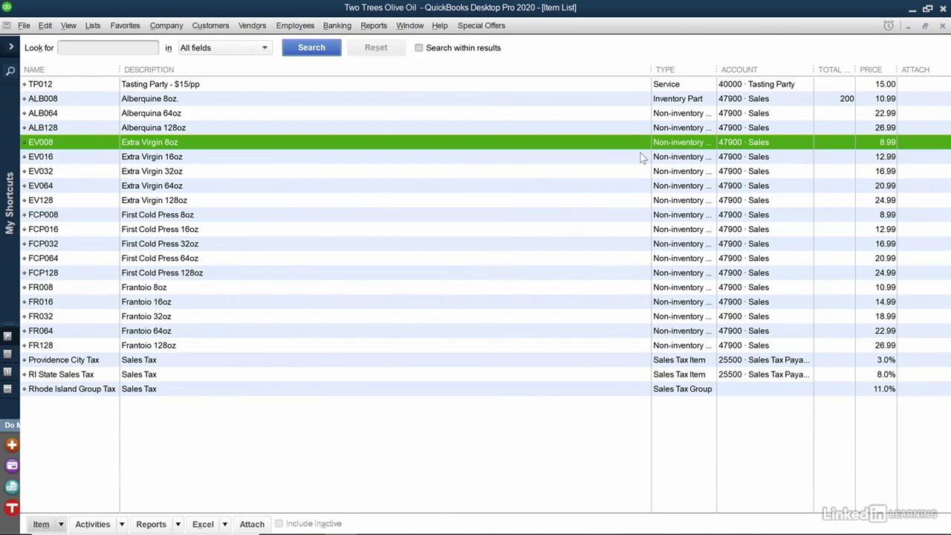
key("Escape")
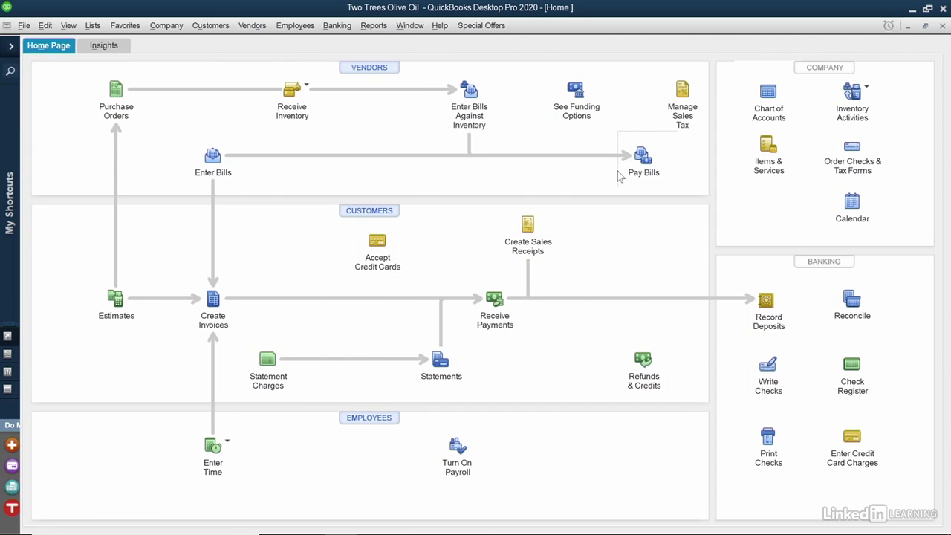
Examine the tax code choices in the existing customer's sales tax settings, and close the customer record and Customer Center.
left_click(382, 212)
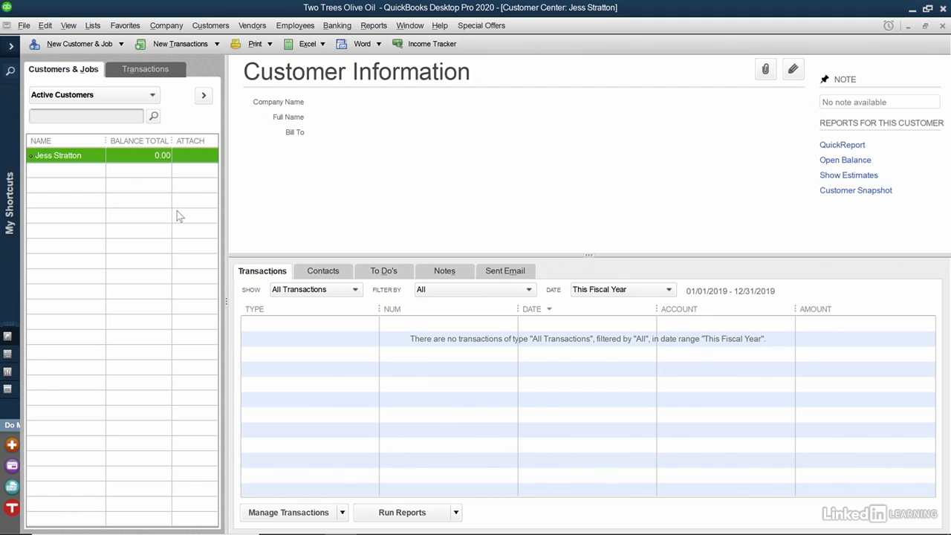
double_click(126, 157)
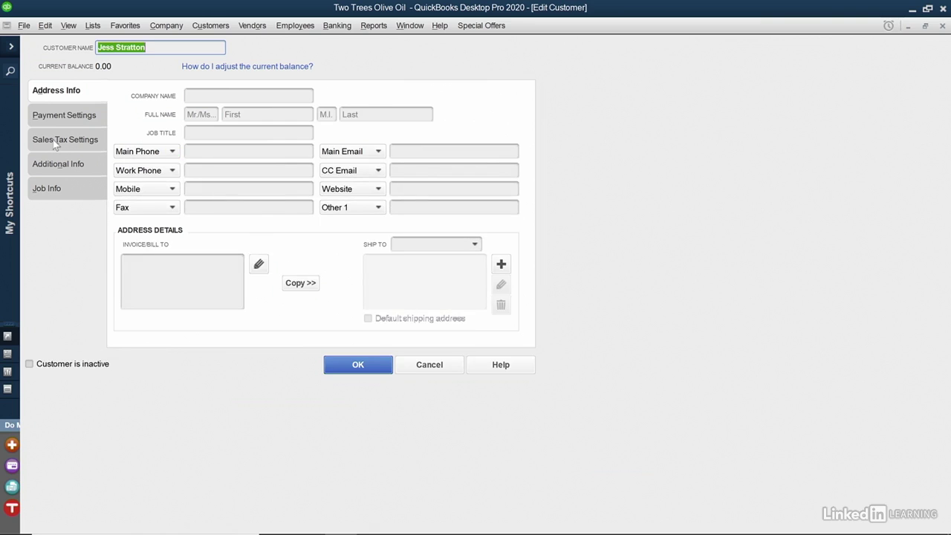
left_click(55, 142)
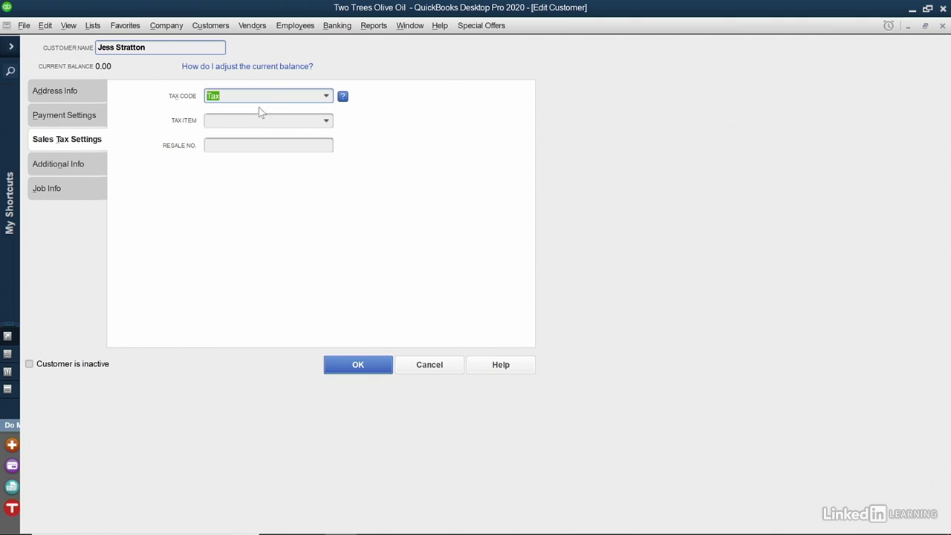
left_click(327, 95)
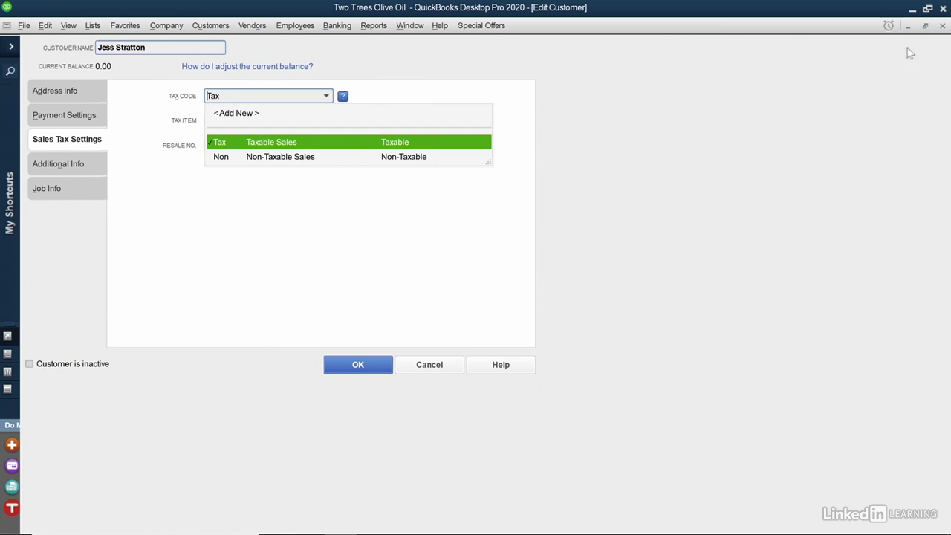
left_click(942, 26)
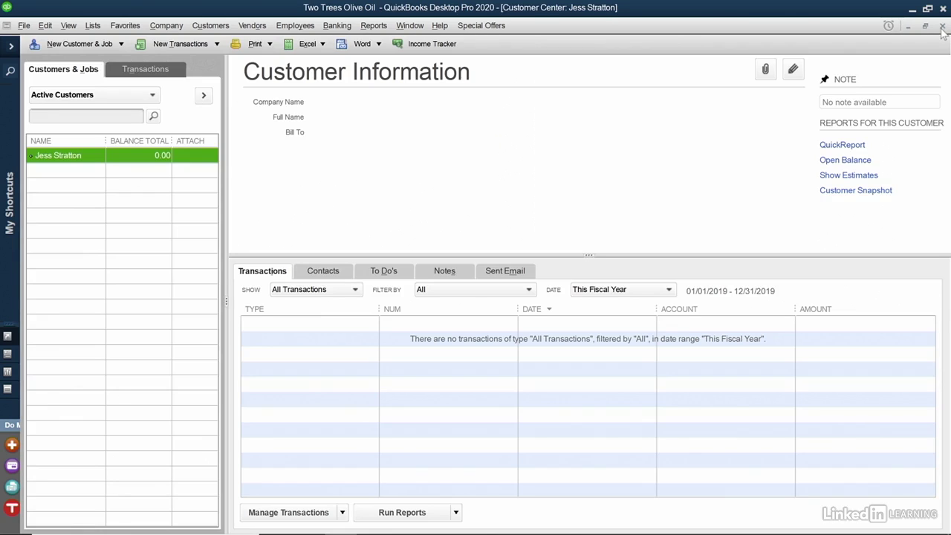
left_click(942, 26)
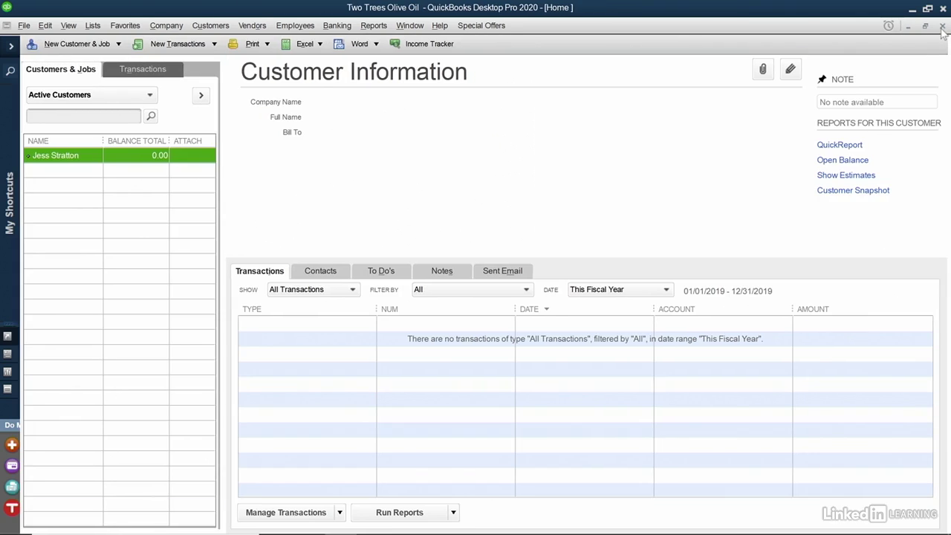